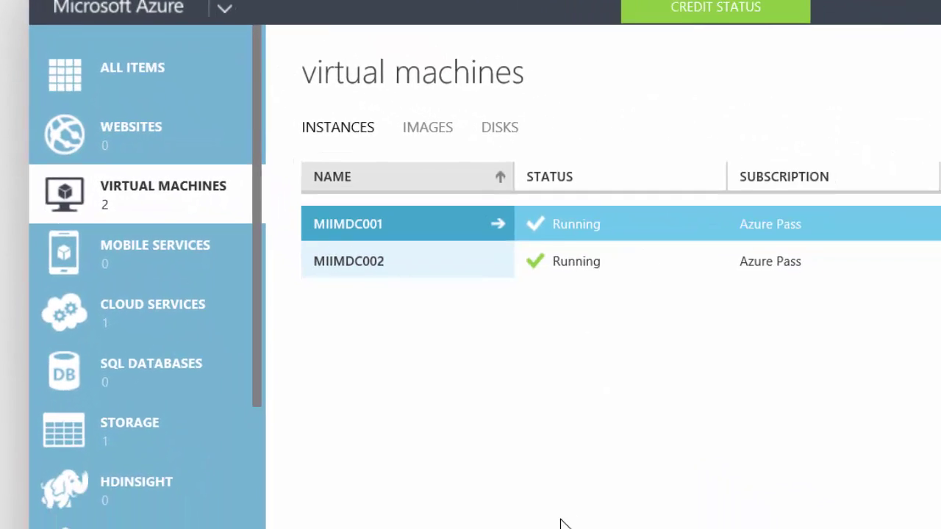
Open the downloaded RDP file for MIIMDC001 and sign in with another account's user name and password
{"action": "left_click", "coordinate": [266, 515]}
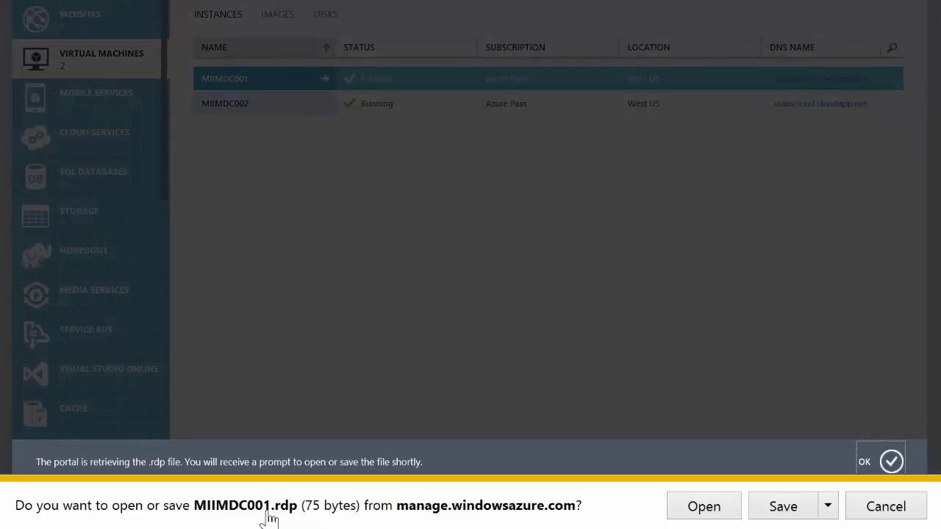
{"action": "left_click", "coordinate": [704, 507]}
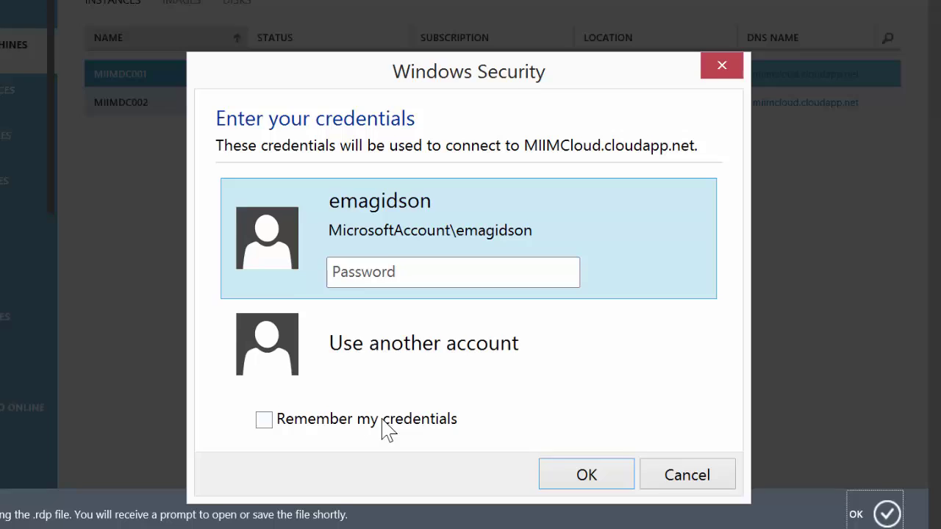
{"action": "left_click", "coordinate": [393, 381]}
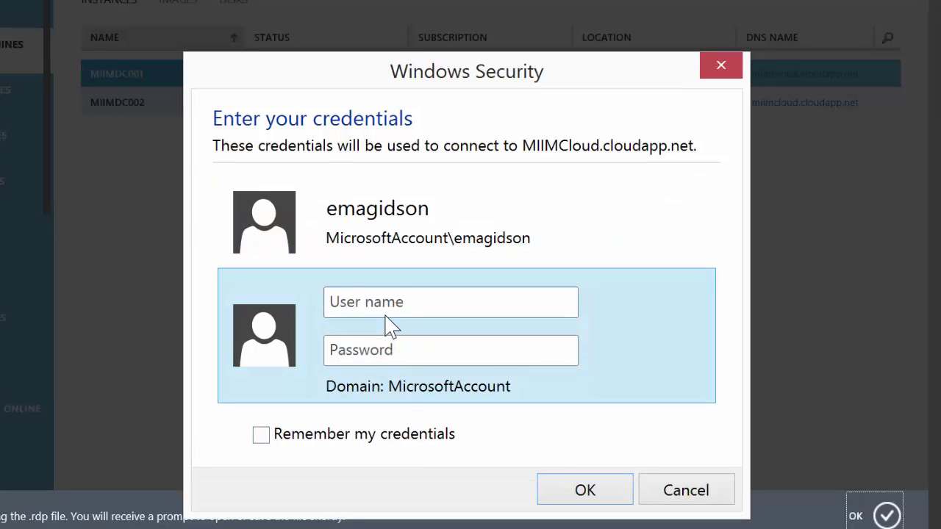
{"action": "key", "text": "Tab"}
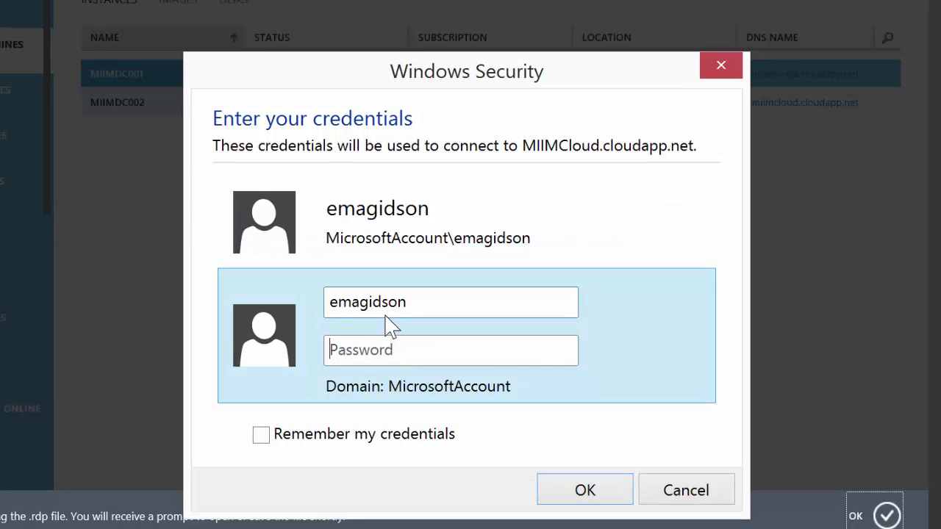
{"action": "type", "text": "••••••••••••"}
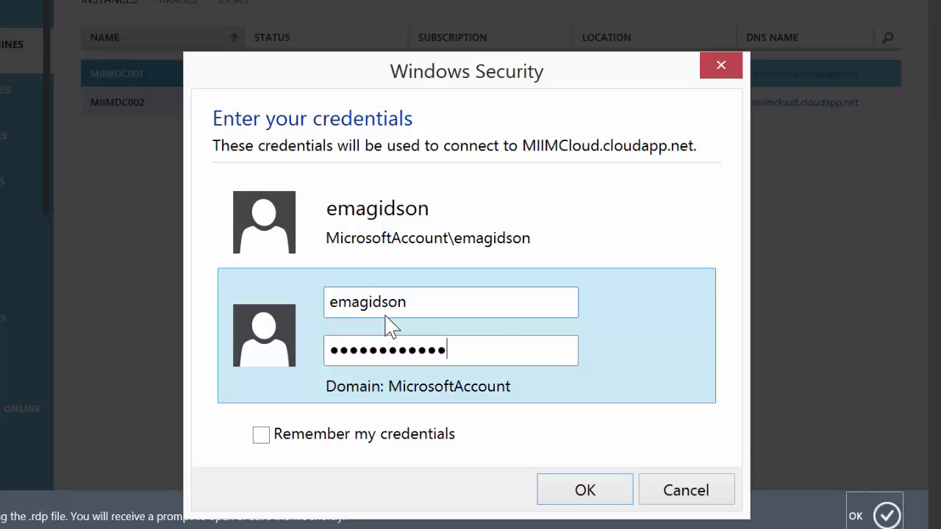
{"action": "left_click", "coordinate": [587, 491]}
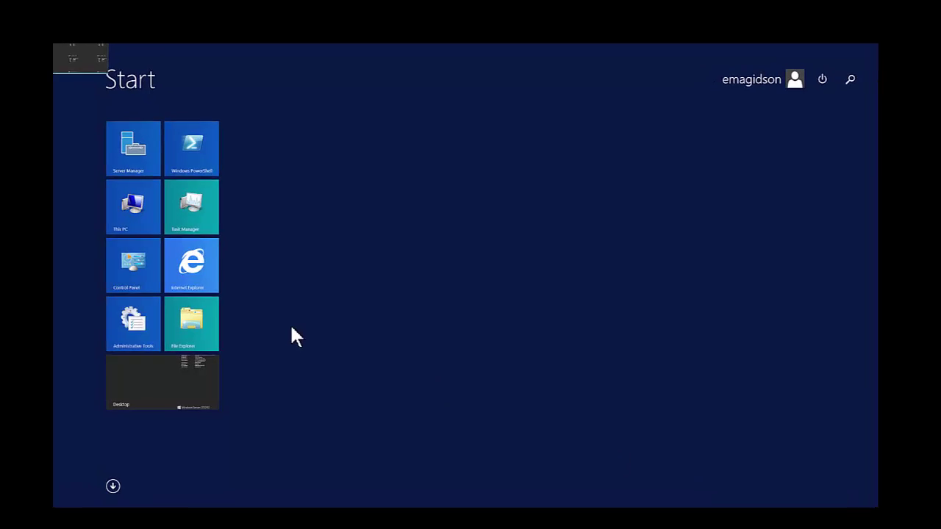
Launch Server Manager from its tile on the MIIMDC001 Start screen
{"action": "left_click", "coordinate": [109, 149]}
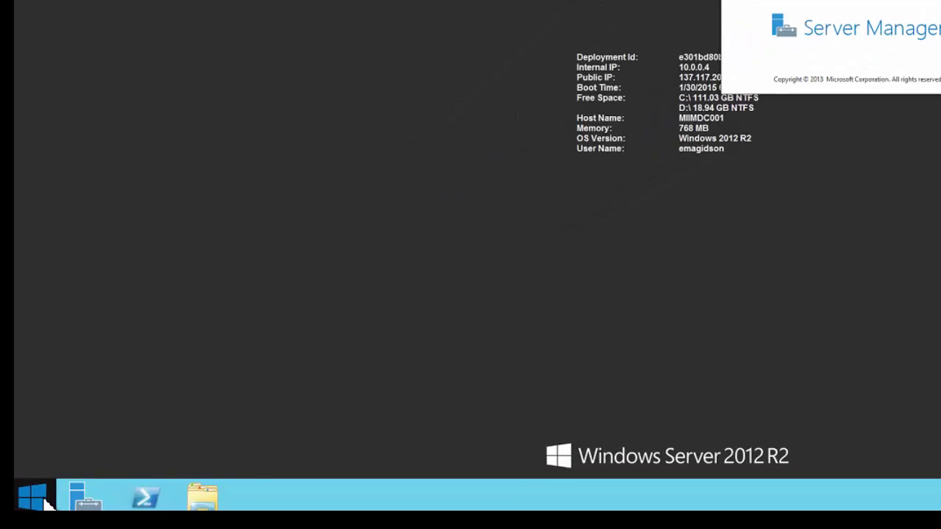
Open Disk Management and initialize the 10 GB Disk 2 as MBR, scrolling to show it
{"action": "right_click", "coordinate": [45, 502]}
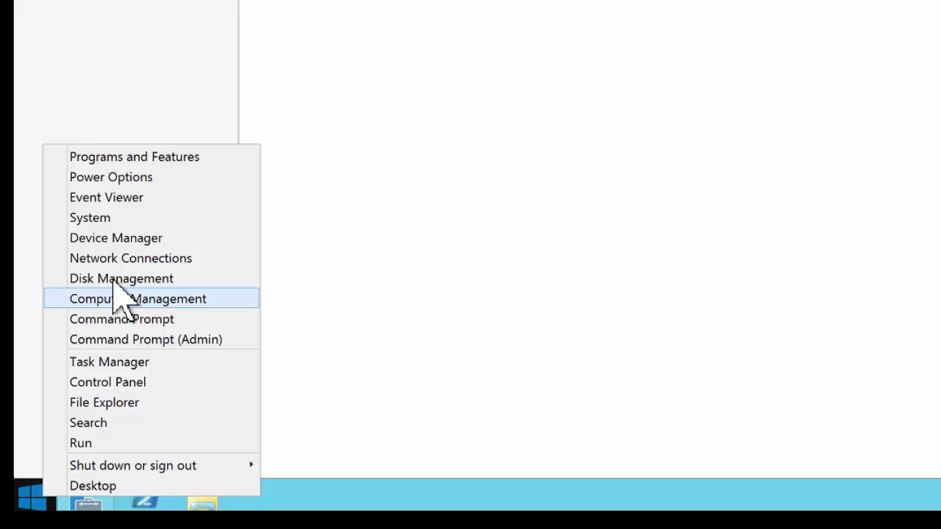
{"action": "left_click", "coordinate": [119, 279]}
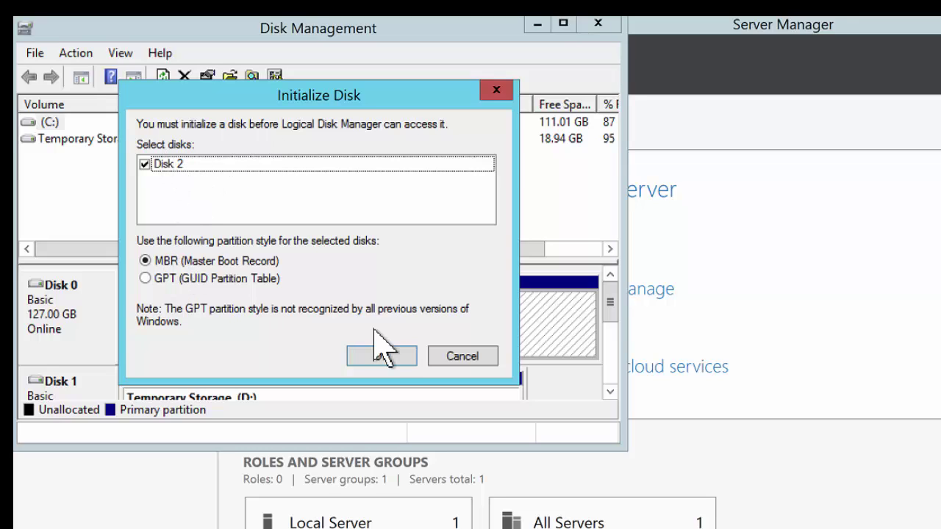
{"action": "left_click", "coordinate": [383, 356]}
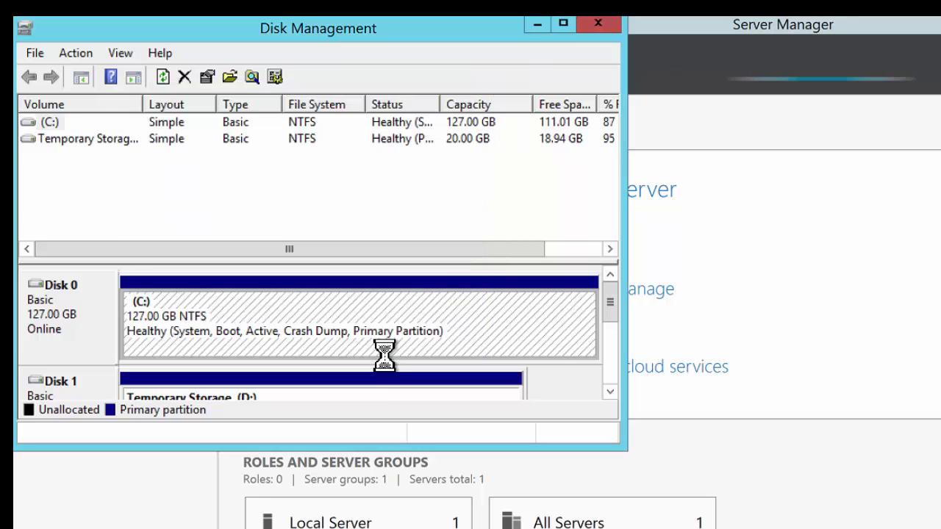
{"action": "left_click_drag", "start_coordinate": [611, 316], "coordinate": [612, 371]}
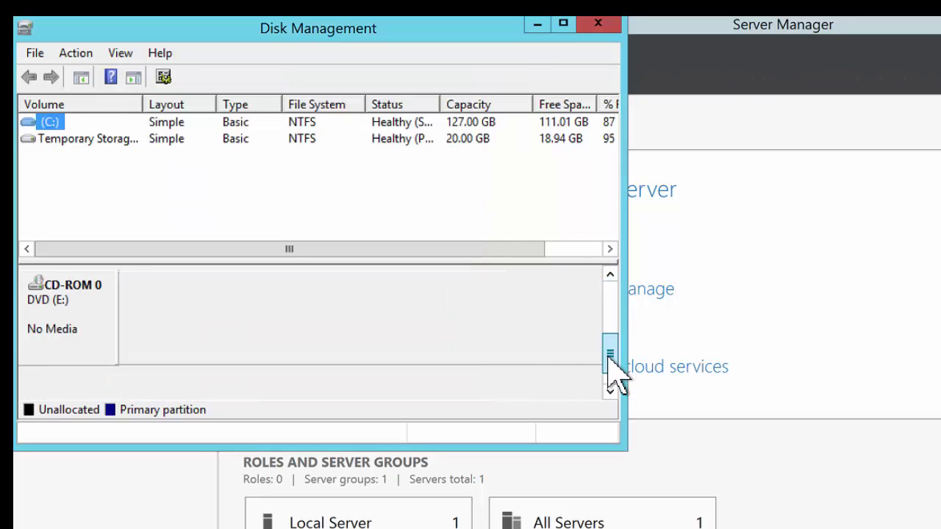
{"action": "left_click", "coordinate": [610, 274]}
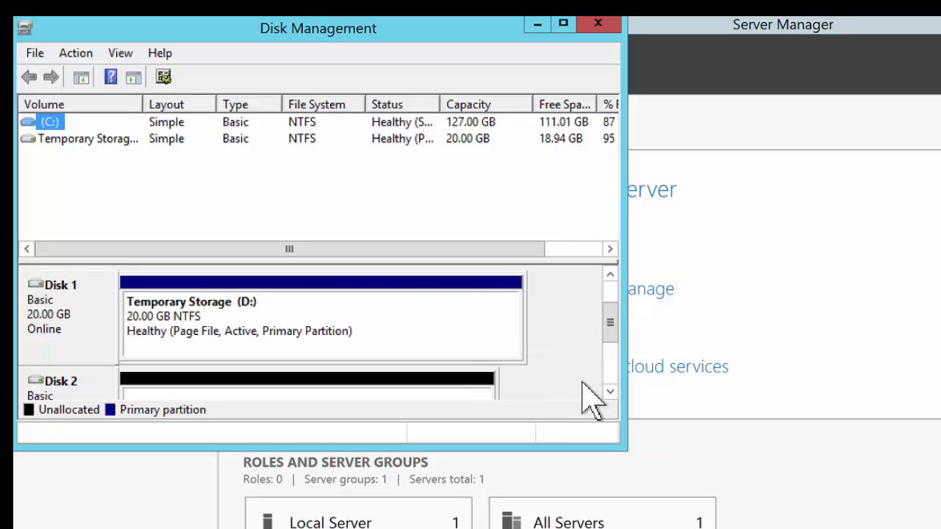
{"action": "left_click", "coordinate": [610, 391]}
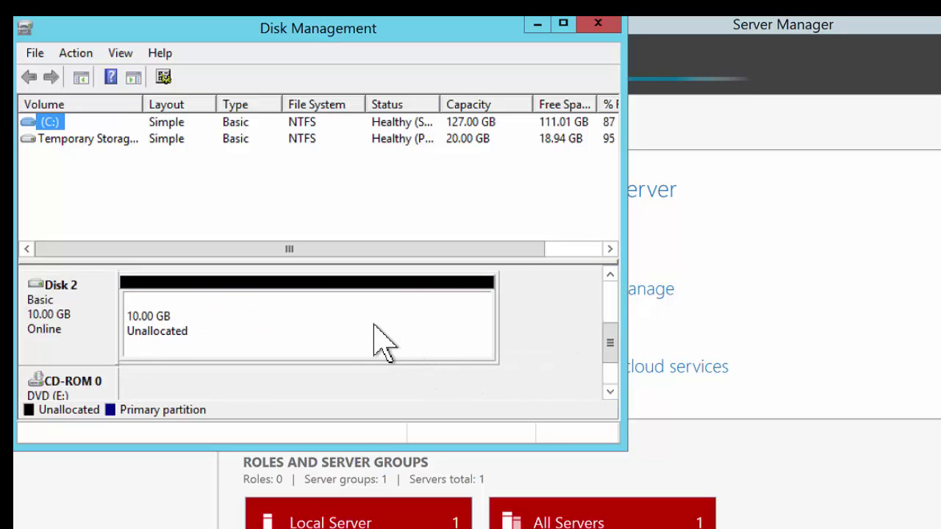
Create a full-size 10237 MB NTFS simple volume on Disk 2 with drive letter F and label ADSYS
{"action": "right_click", "coordinate": [374, 325]}
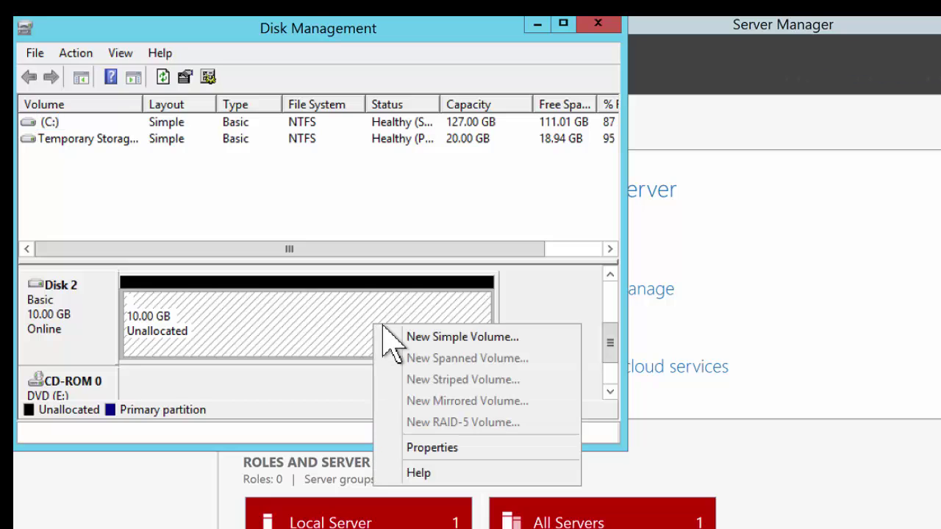
{"action": "left_click", "coordinate": [425, 344]}
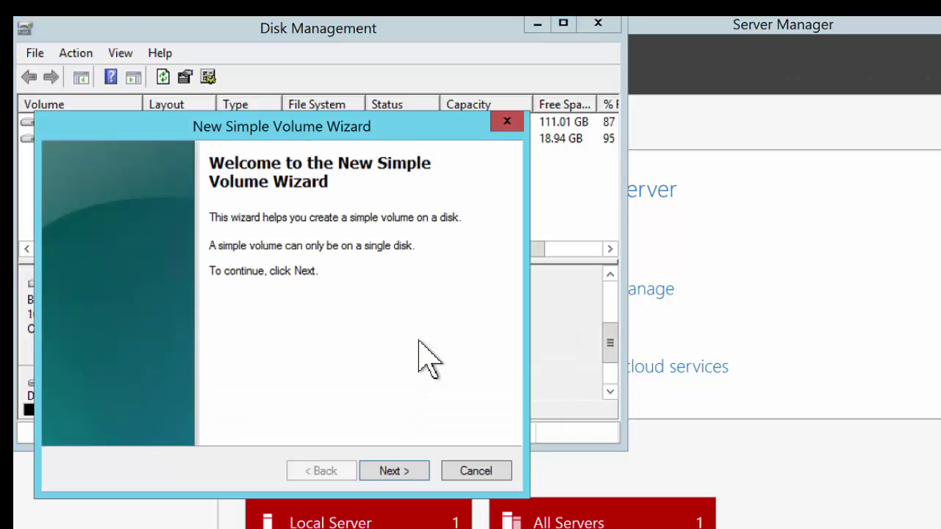
{"action": "left_click", "coordinate": [401, 471]}
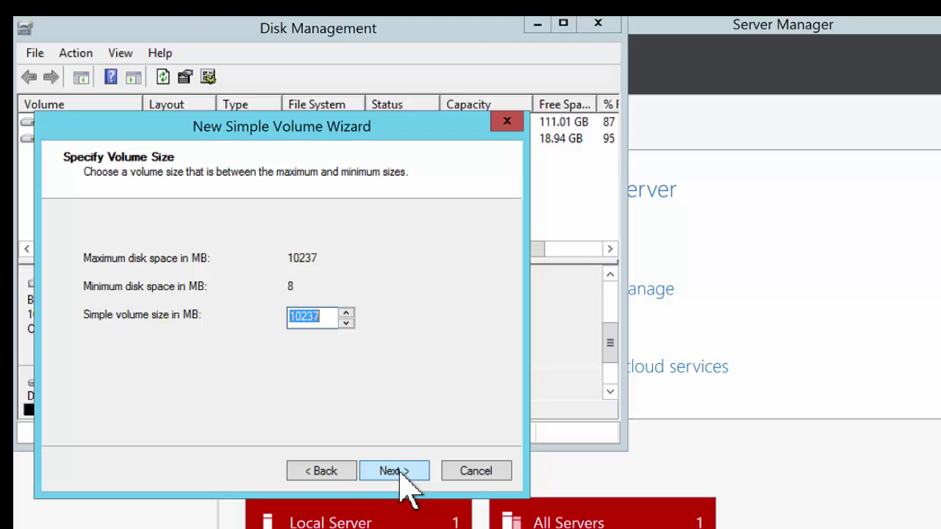
{"action": "left_click", "coordinate": [397, 471]}
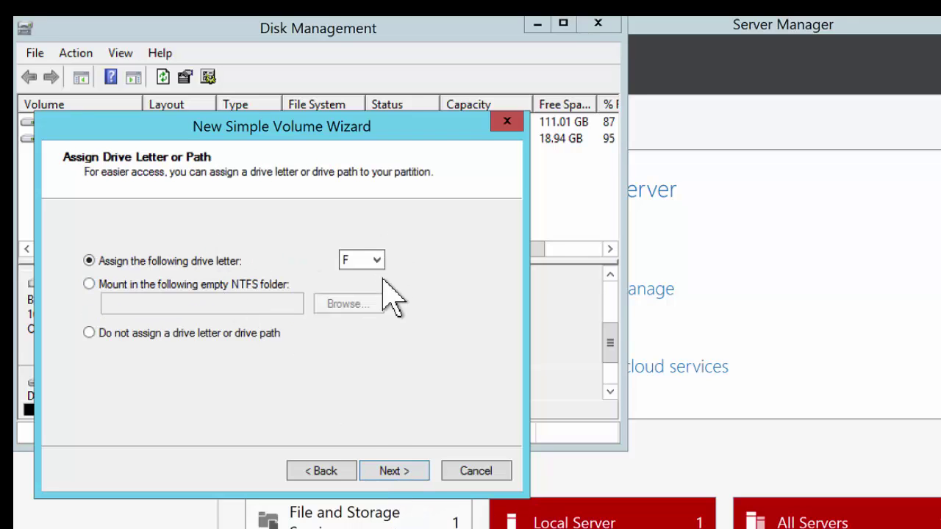
{"action": "left_click", "coordinate": [397, 471]}
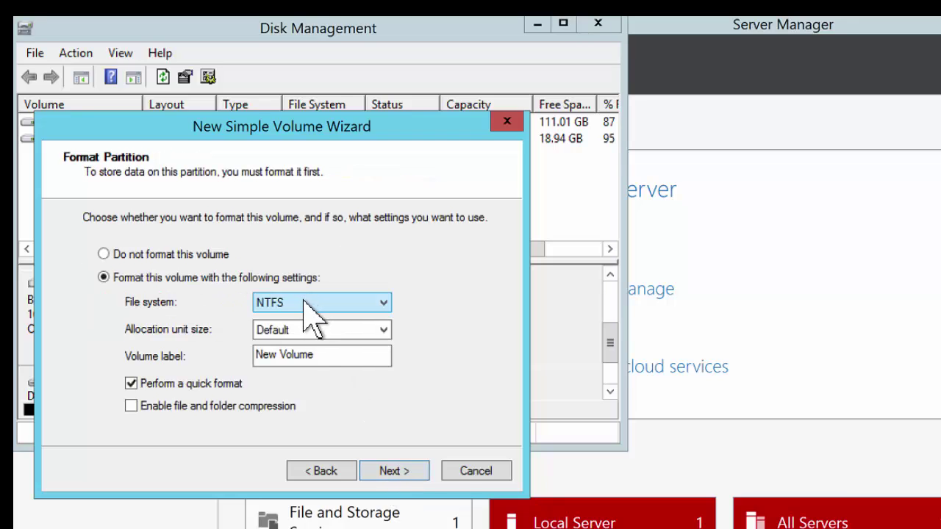
{"action": "left_click", "coordinate": [317, 356]}
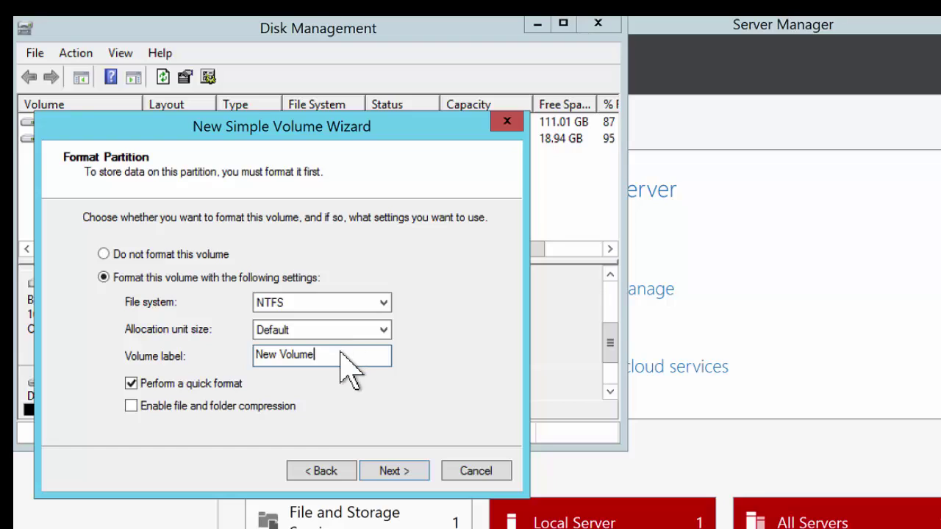
{"action": "key", "text": "BackSpace"}
{"action": "key", "text": "BackSpace"}
{"action": "key", "text": "BackSpace"}
{"action": "key", "text": "BackSpace"}
{"action": "key", "text": "BackSpace"}
{"action": "key", "text": "BackSpace"}
{"action": "key", "text": "BackSpace"}
{"action": "key", "text": "BackSpace"}
{"action": "key", "text": "BackSpace"}
{"action": "type", "text": "ADSYS"}
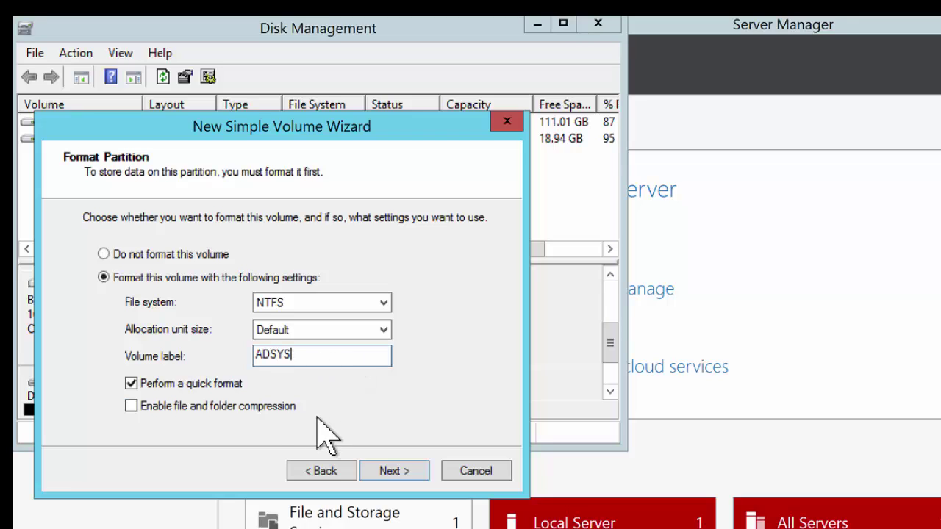
{"action": "left_click", "coordinate": [395, 472]}
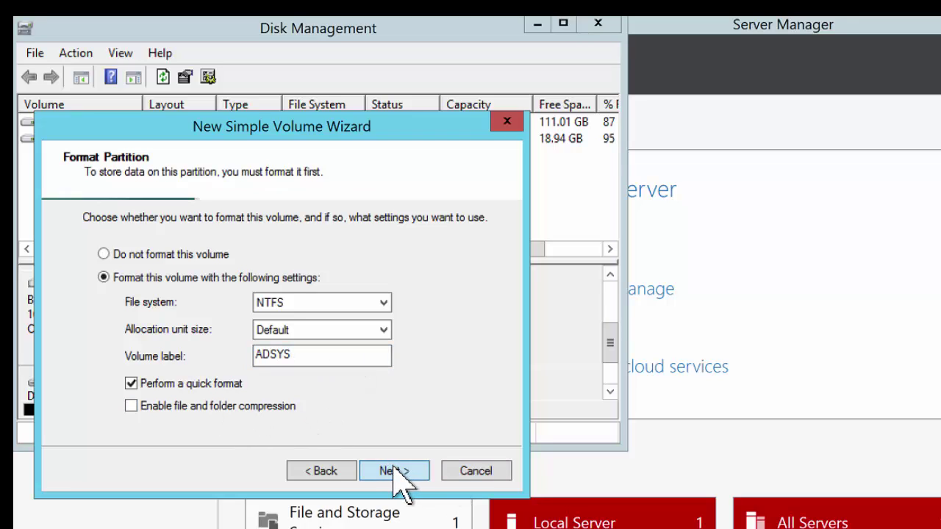
{"action": "left_click", "coordinate": [395, 471]}
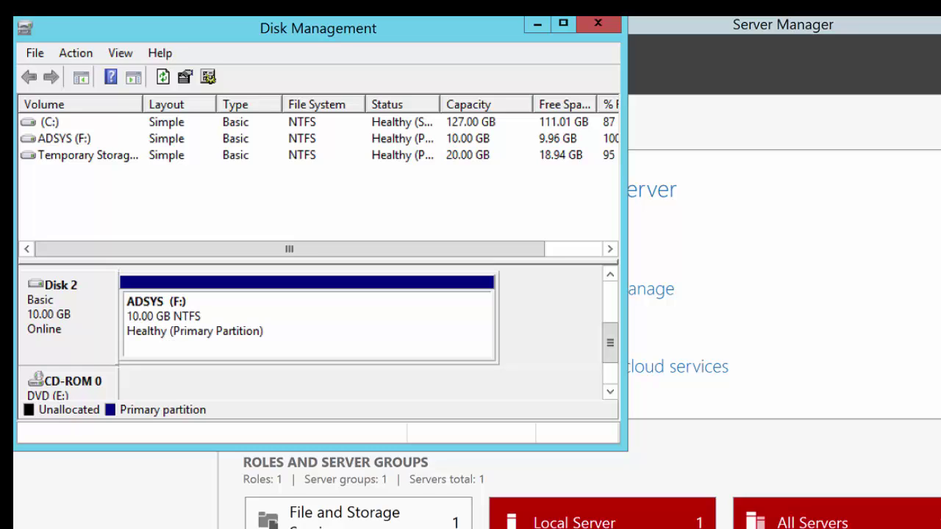
Close Disk Management and start a role-based Add Roles and Features installation targeting MIIMDC001
{"action": "left_click", "coordinate": [598, 25]}
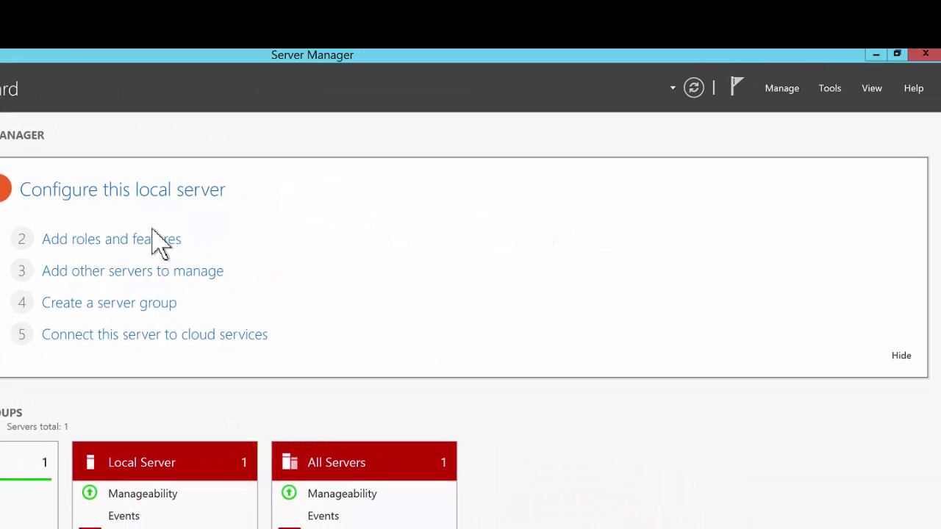
{"action": "left_click", "coordinate": [781, 89]}
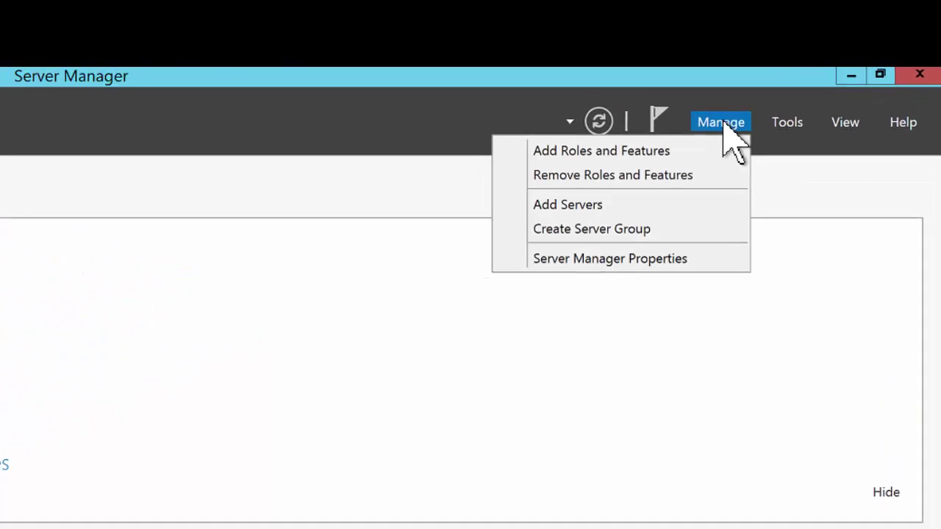
{"action": "left_click", "coordinate": [640, 152]}
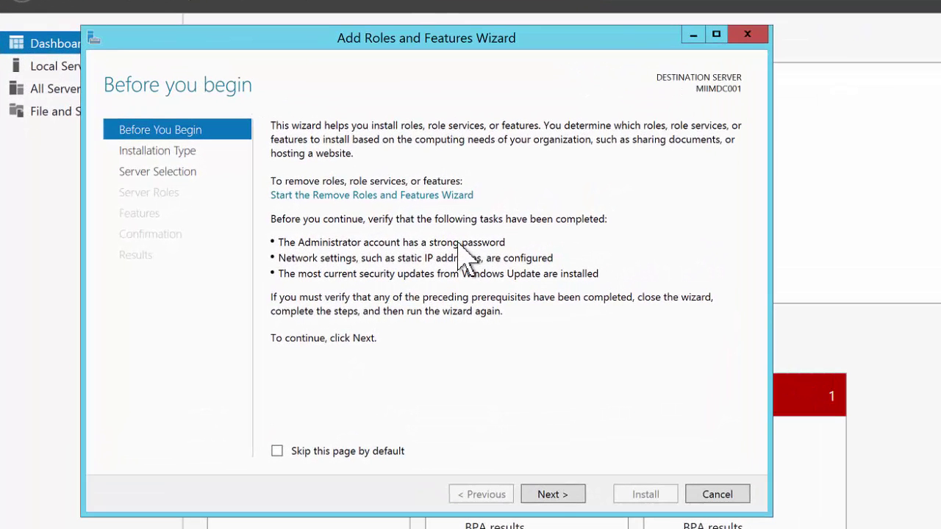
{"action": "left_click", "coordinate": [550, 494]}
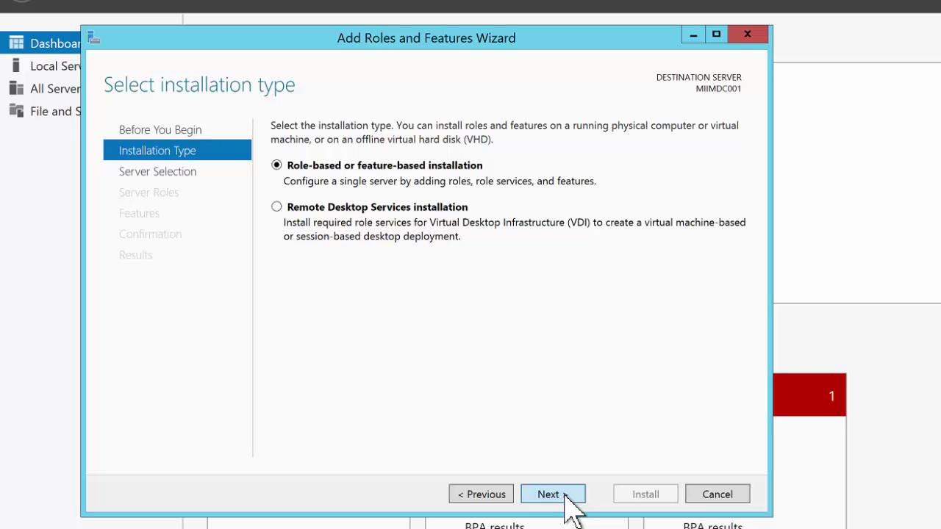
{"action": "left_click", "coordinate": [550, 494]}
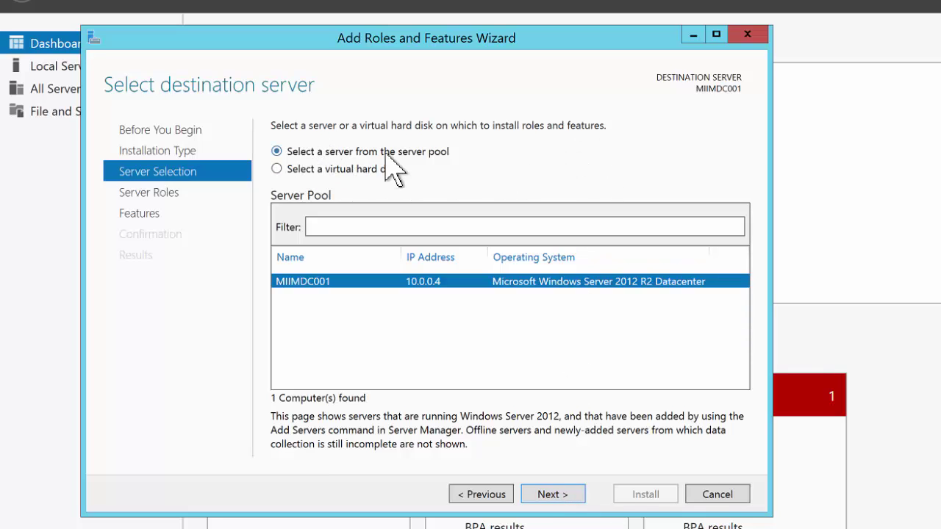
{"action": "left_click", "coordinate": [550, 500]}
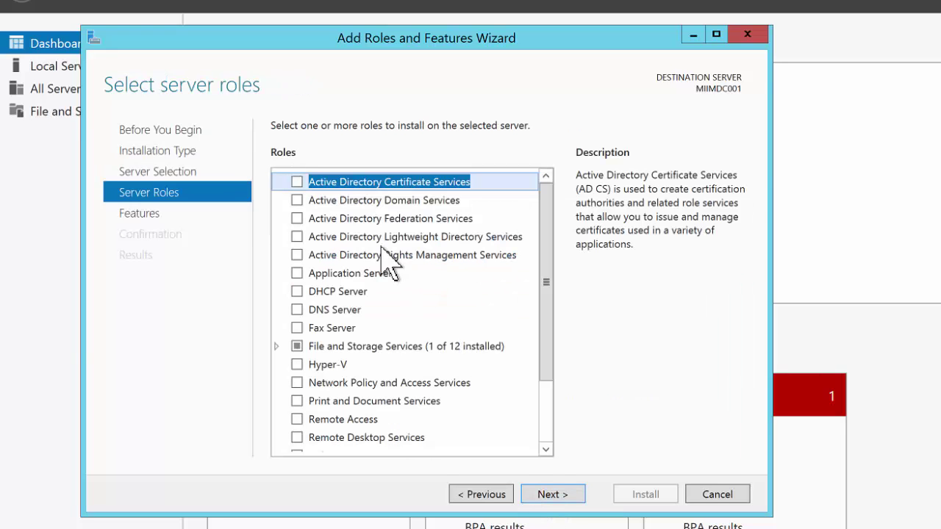
Select Active Directory Domain Services with its required features, allow automatic restarts, and install
{"action": "left_click", "coordinate": [294, 204]}
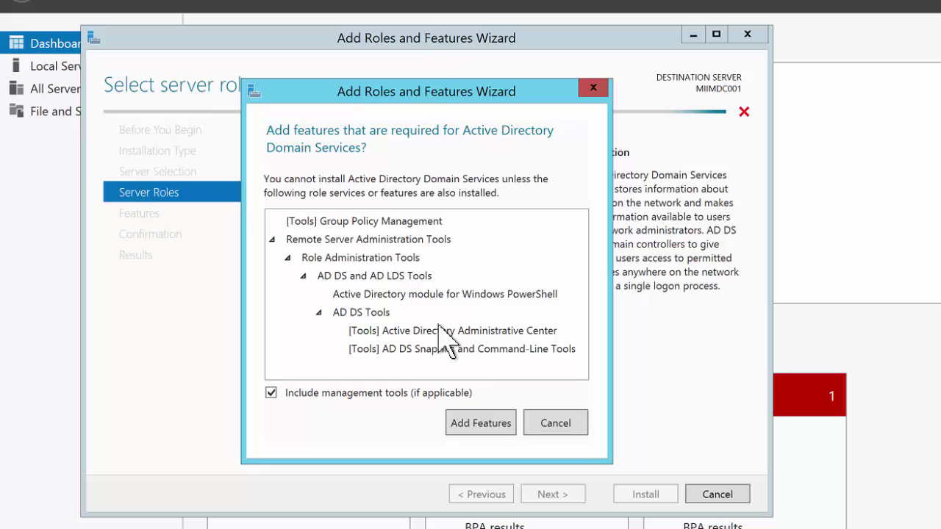
{"action": "left_click", "coordinate": [486, 419]}
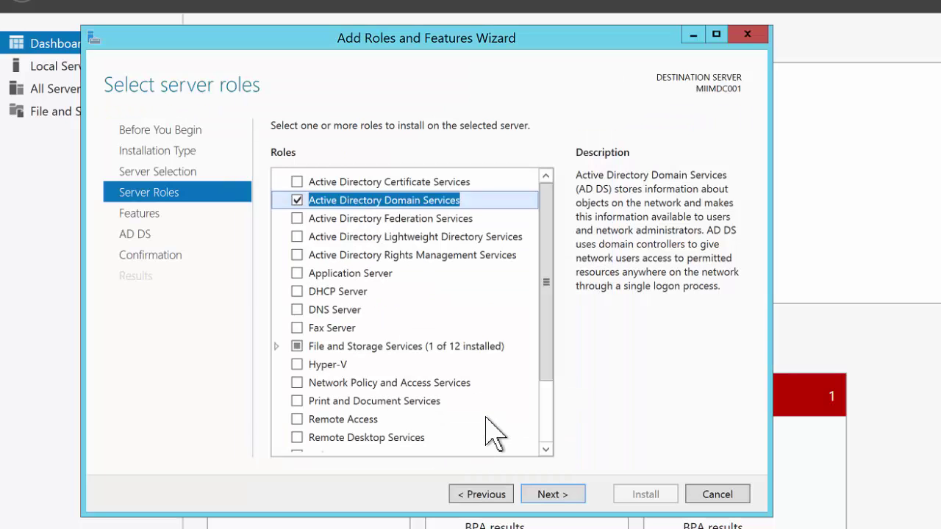
{"action": "left_click", "coordinate": [569, 493]}
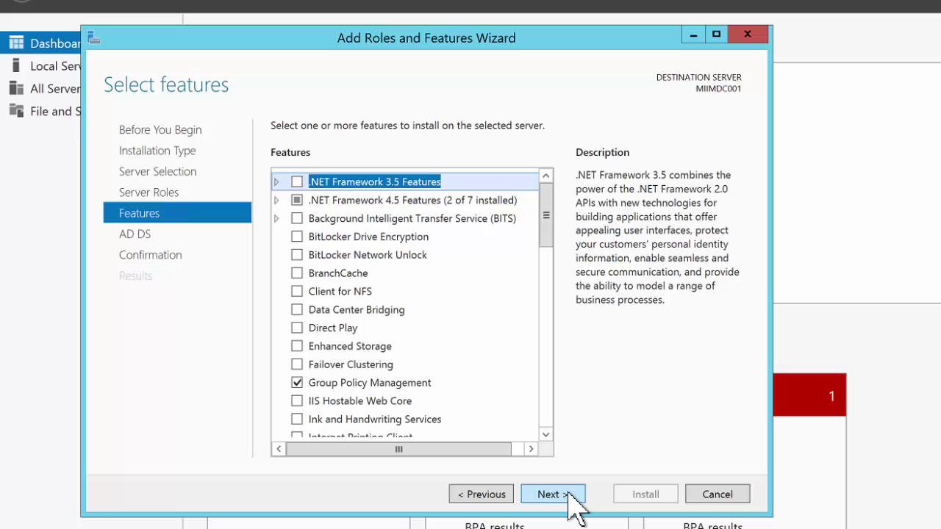
{"action": "left_click", "coordinate": [570, 495]}
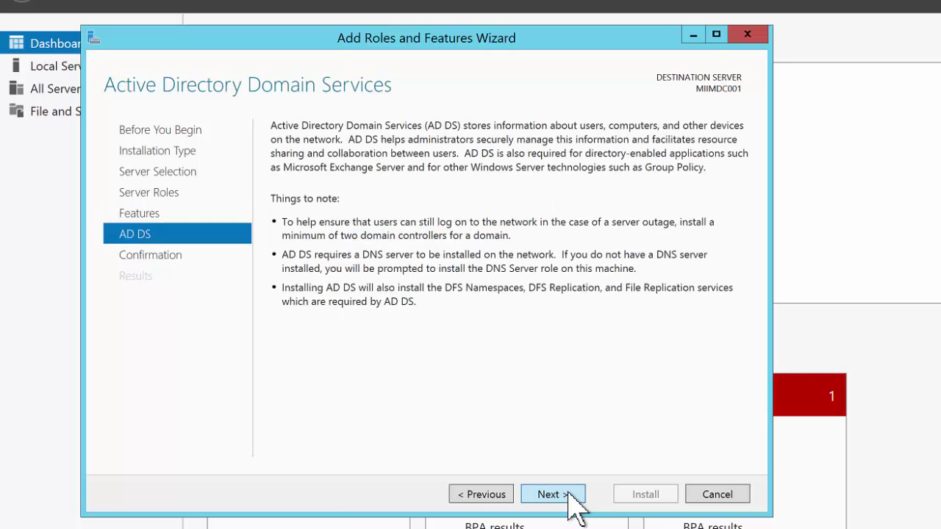
{"action": "left_click", "coordinate": [569, 493]}
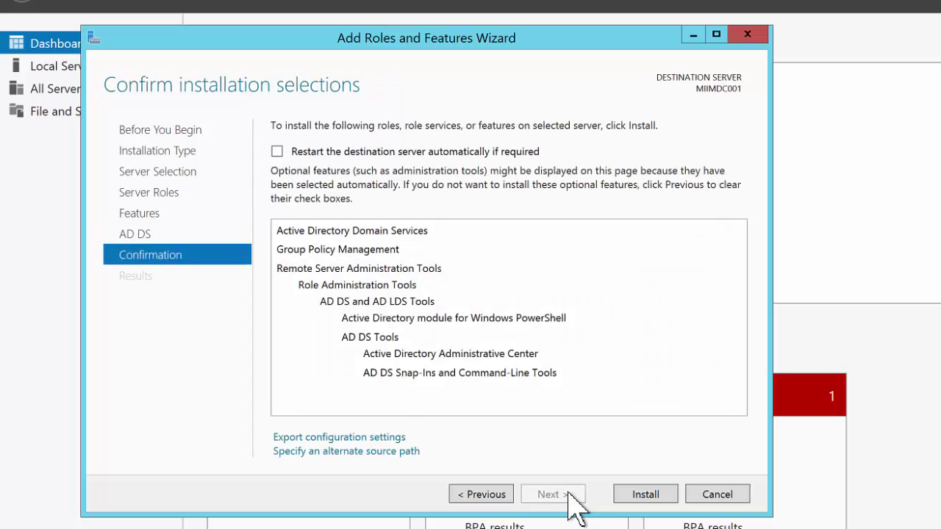
{"action": "left_click", "coordinate": [278, 152]}
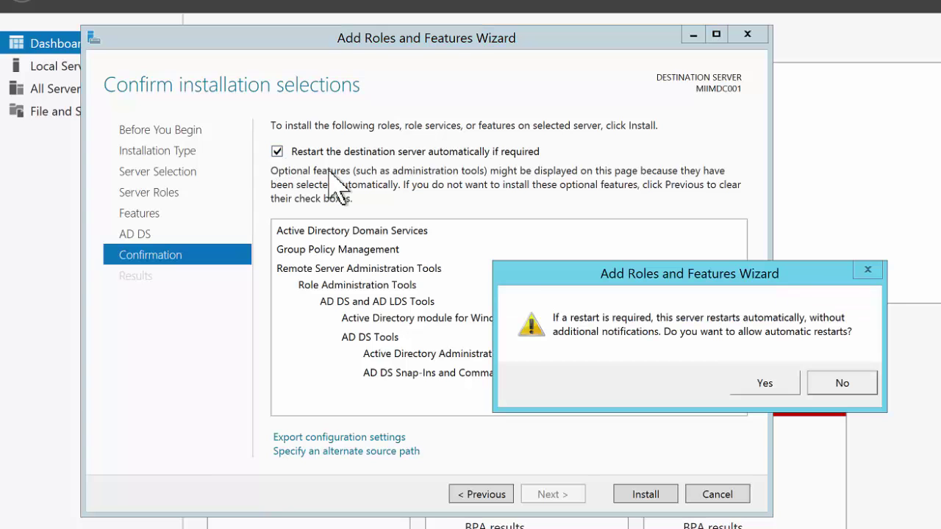
{"action": "left_click", "coordinate": [765, 383]}
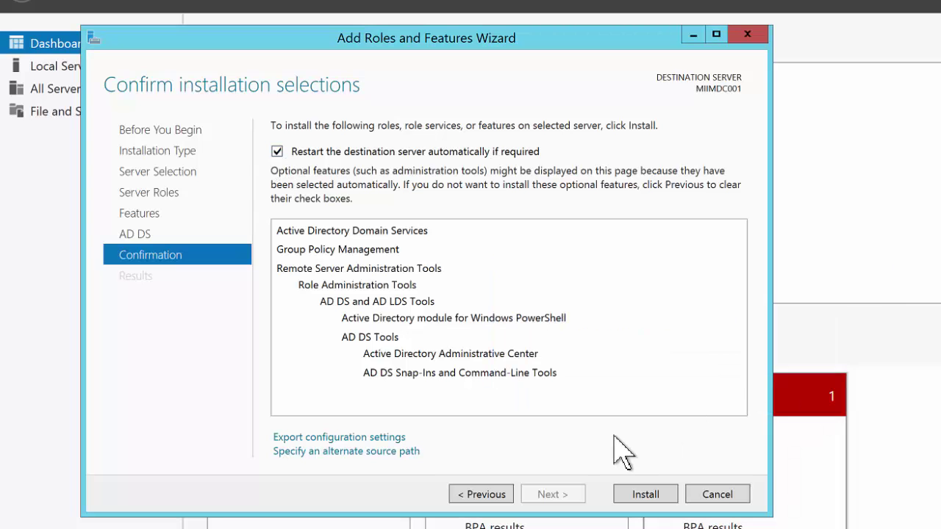
{"action": "left_click", "coordinate": [645, 495]}
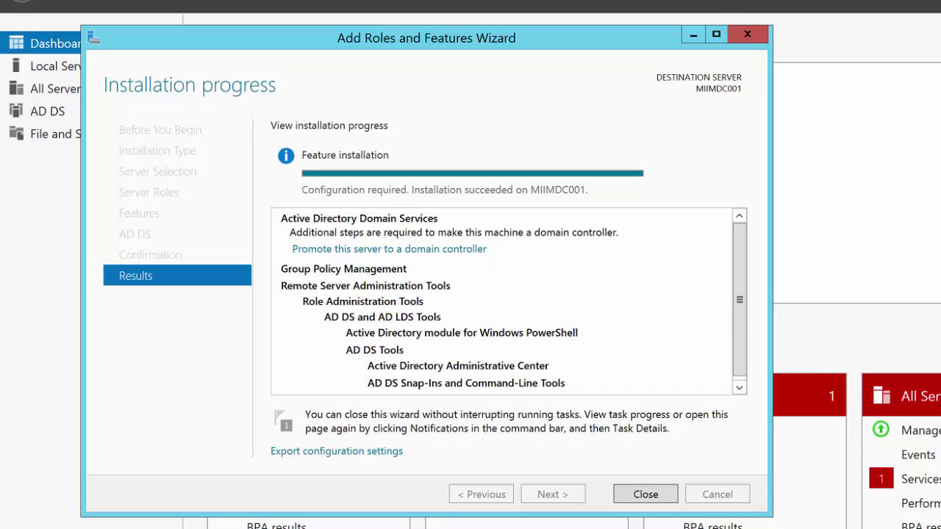
Close the completed installation wizard and show the notification to promote MIIMDC001 to a domain controller
{"action": "left_click", "coordinate": [512, 523]}
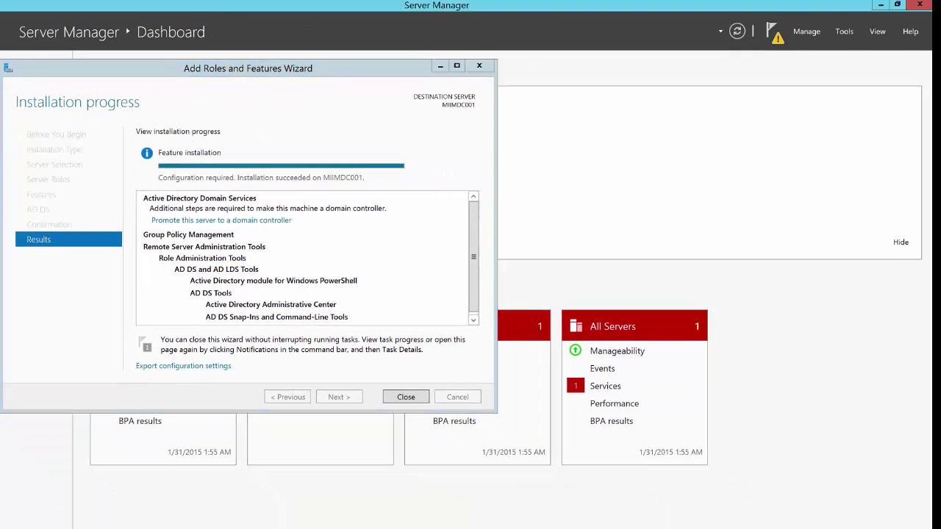
{"action": "left_click", "coordinate": [410, 400]}
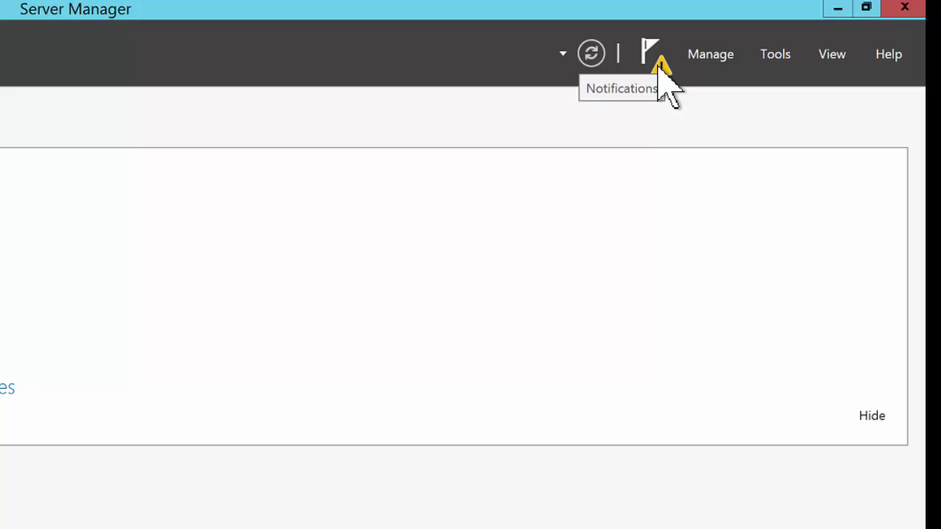
{"action": "left_click", "coordinate": [662, 73]}
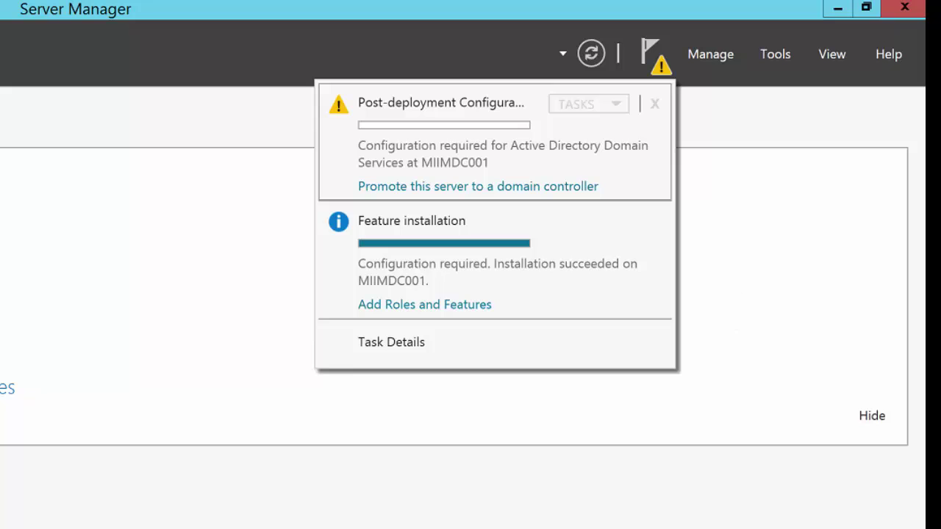
{"action": "left_click", "coordinate": [654, 64]}
{"action": "left_click", "coordinate": [655, 65]}
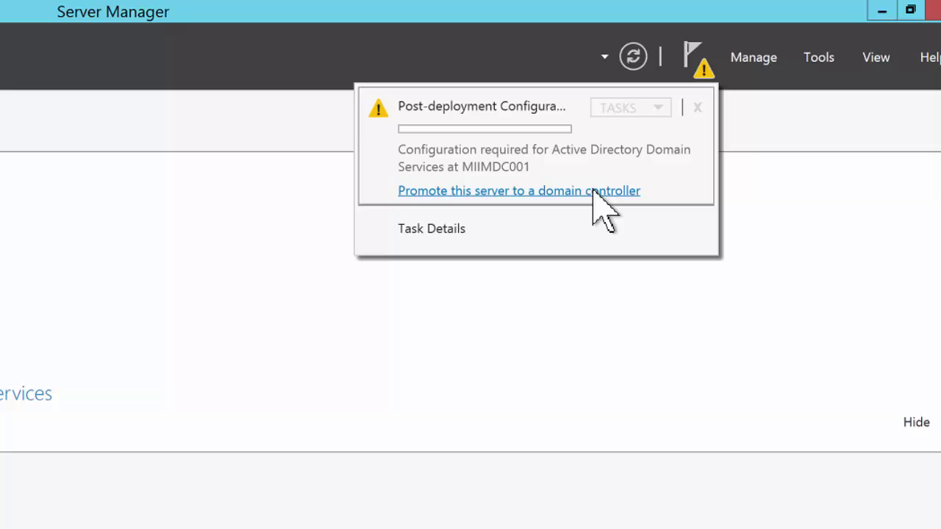
Start the promotion as a new forest with root domain corp.masteritinminutes.com
{"action": "left_click", "coordinate": [594, 192]}
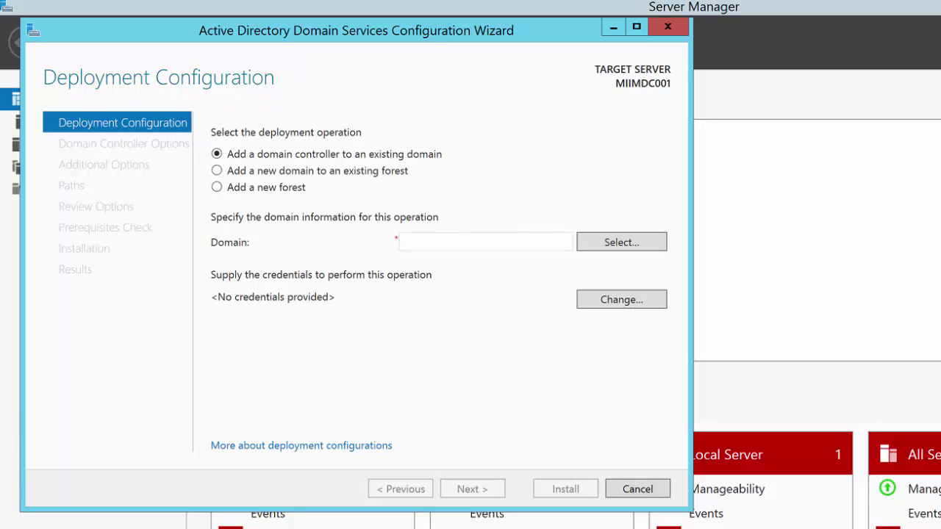
{"action": "left_click", "coordinate": [217, 188]}
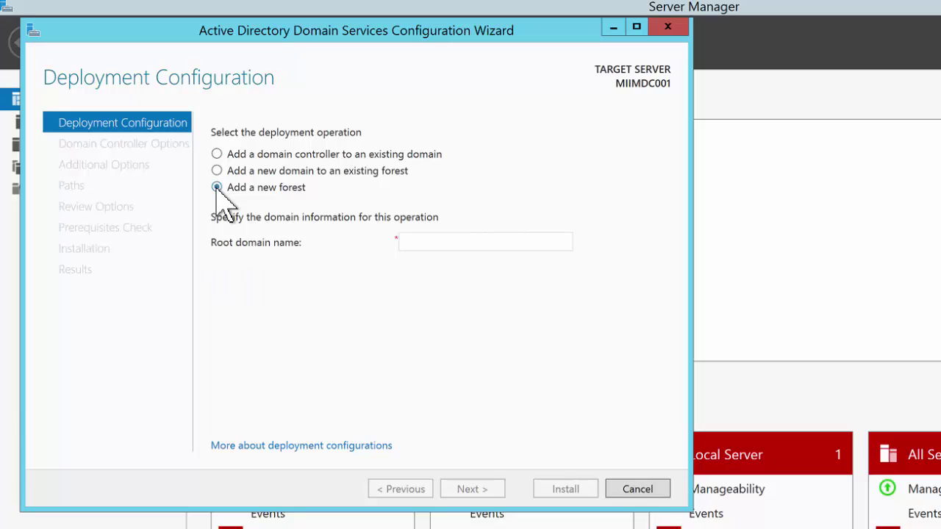
{"action": "left_click", "coordinate": [446, 249]}
{"action": "type", "text": "cor"}
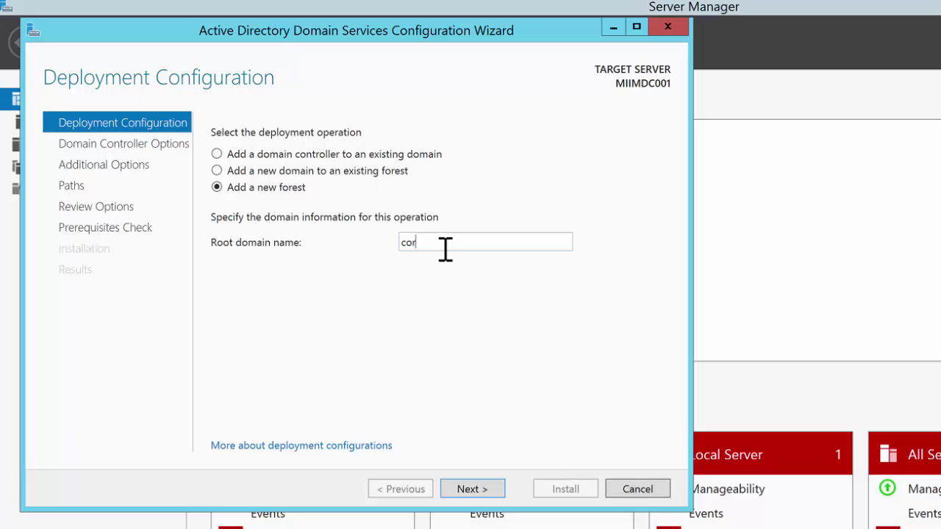
{"action": "type", "text": "p.masteritinminute"}
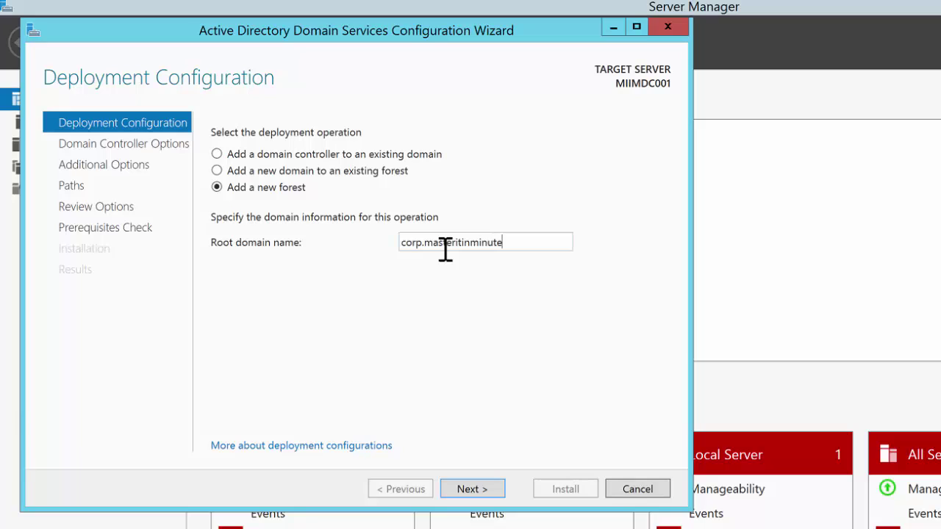
{"action": "type", "text": "s.com"}
Keep 2012 R2 functional levels with DNS and Global Catalog, and enter and confirm the DSRM password
{"action": "left_click", "coordinate": [484, 487]}
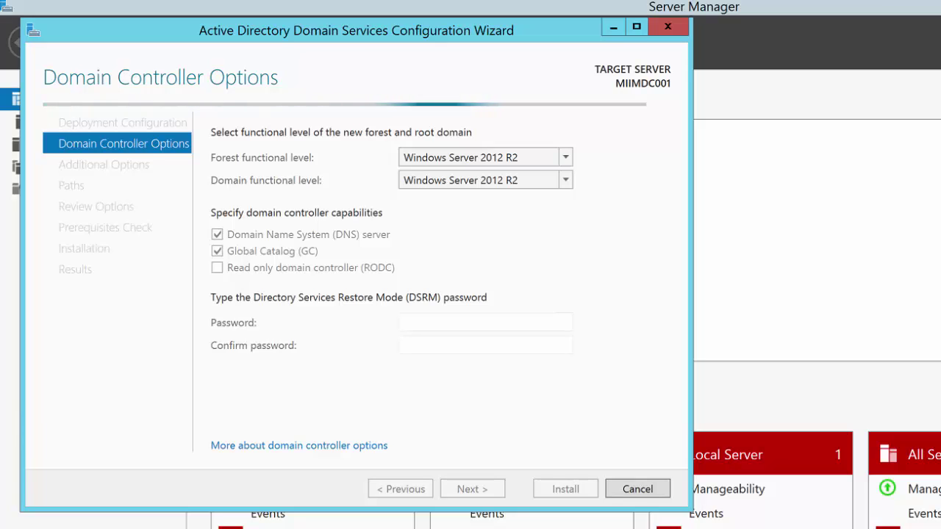
{"action": "left_click", "coordinate": [508, 322]}
{"action": "type", "text": "P"}
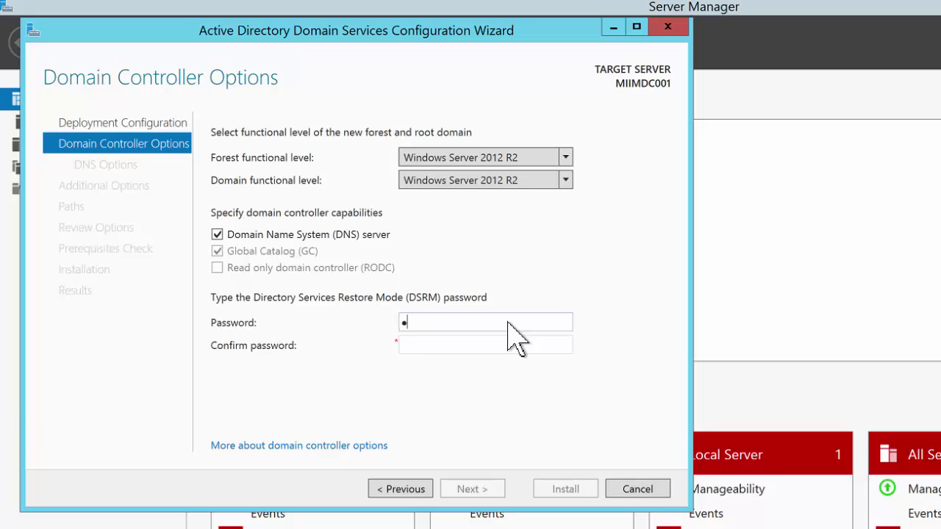
{"action": "type", "text": "assw0rd1234"}
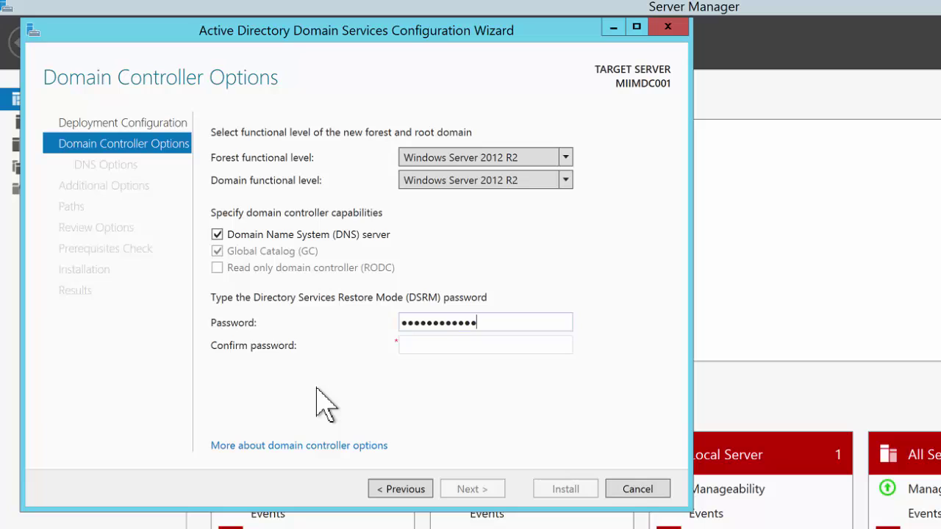
{"action": "left_click", "coordinate": [456, 344]}
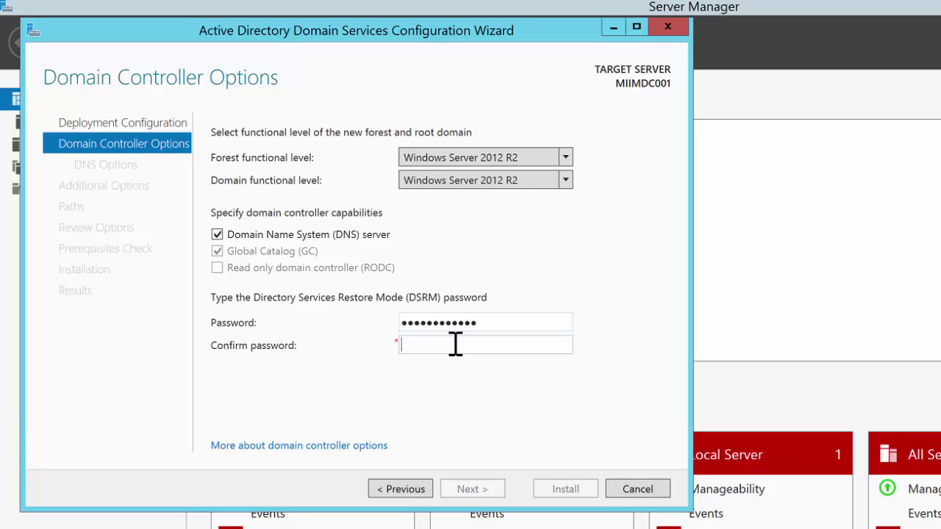
{"action": "type", "text": "Password123!"}
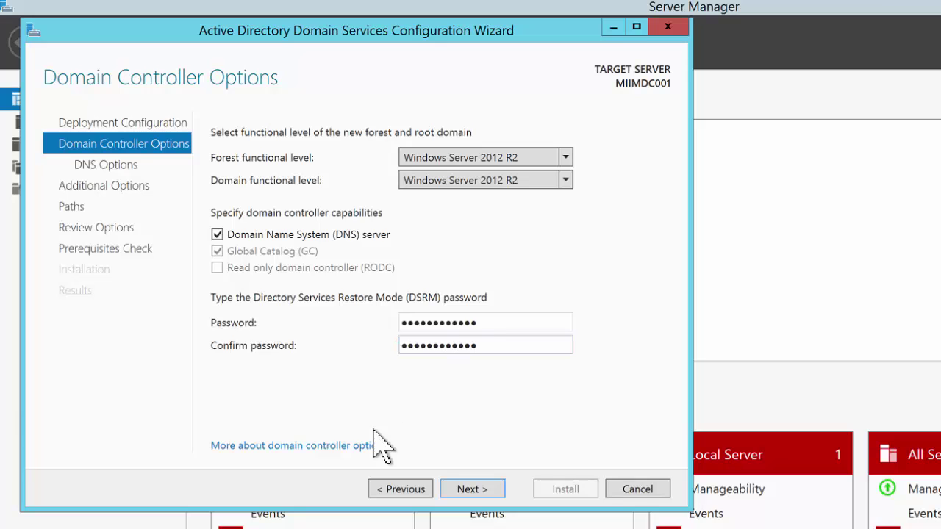
{"action": "left_click", "coordinate": [463, 490]}
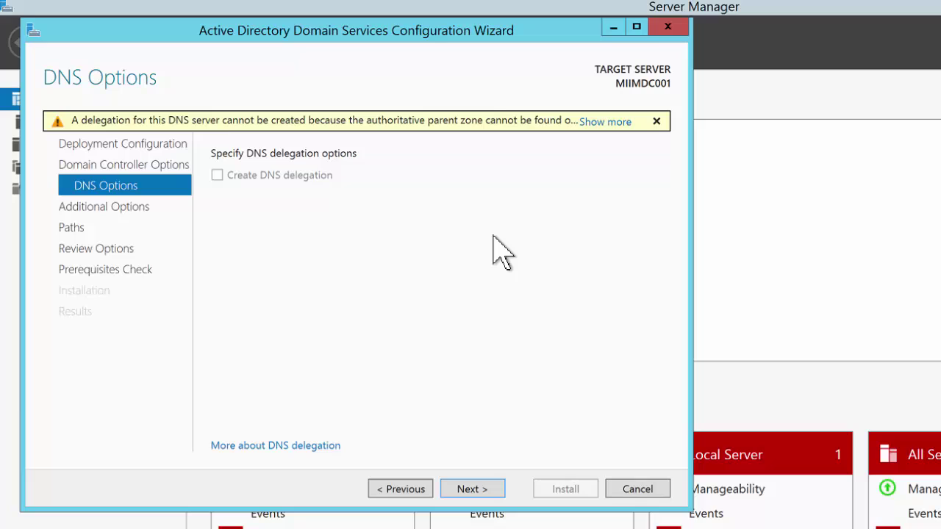
Leave DNS delegation unchecked and continue to Additional Options
{"action": "left_click", "coordinate": [485, 494]}
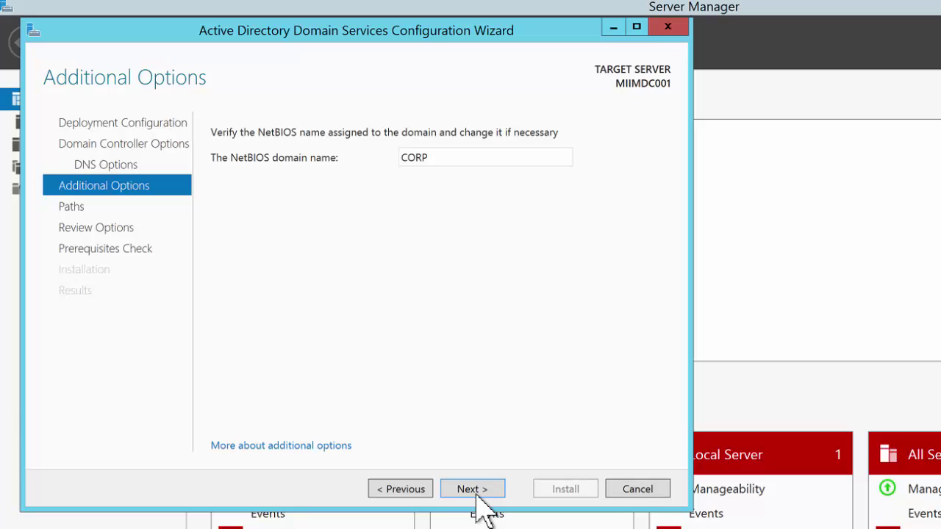
Accept the NetBIOS name CORP and continue to the Paths page
{"action": "left_click", "coordinate": [474, 491]}
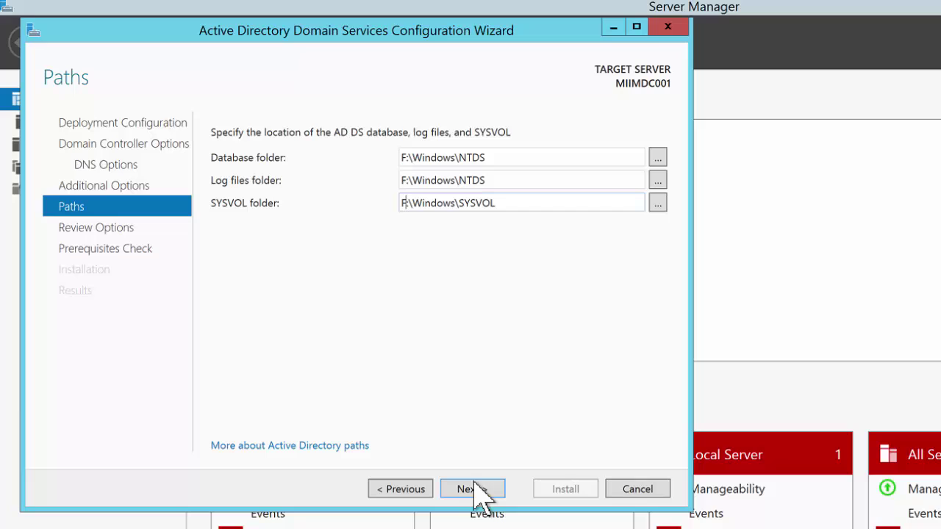
Accept the F: drive AD DS paths, review the summary, and run the prerequisites check
{"action": "left_click", "coordinate": [473, 490]}
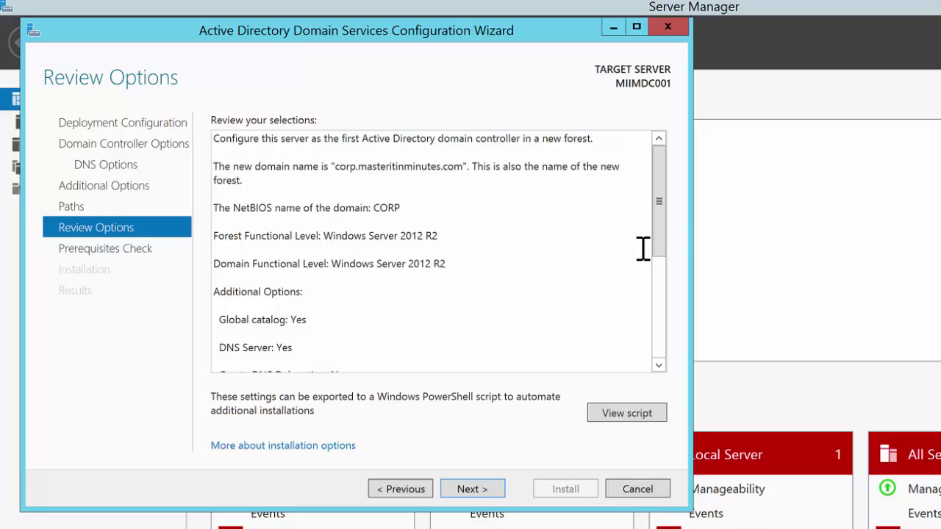
{"action": "left_click_drag", "start_coordinate": [660, 214], "coordinate": [658, 309]}
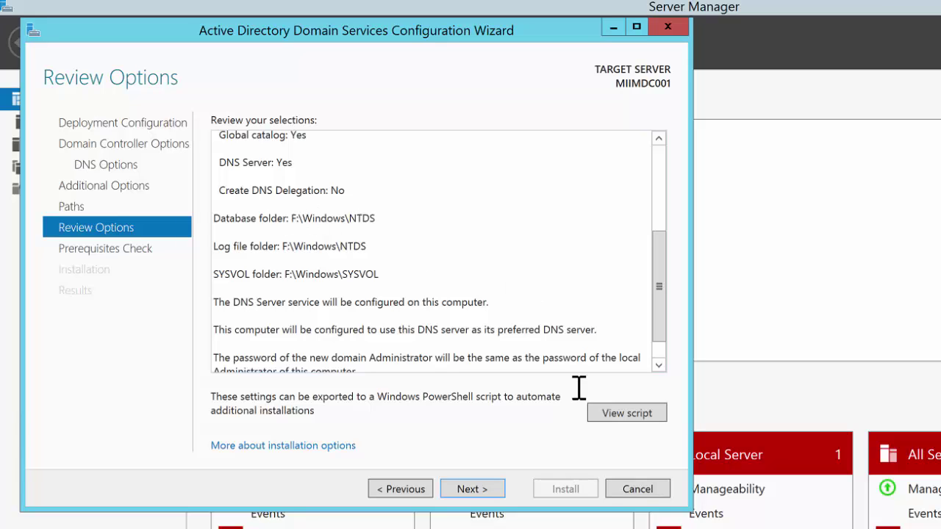
{"action": "left_click", "coordinate": [472, 486]}
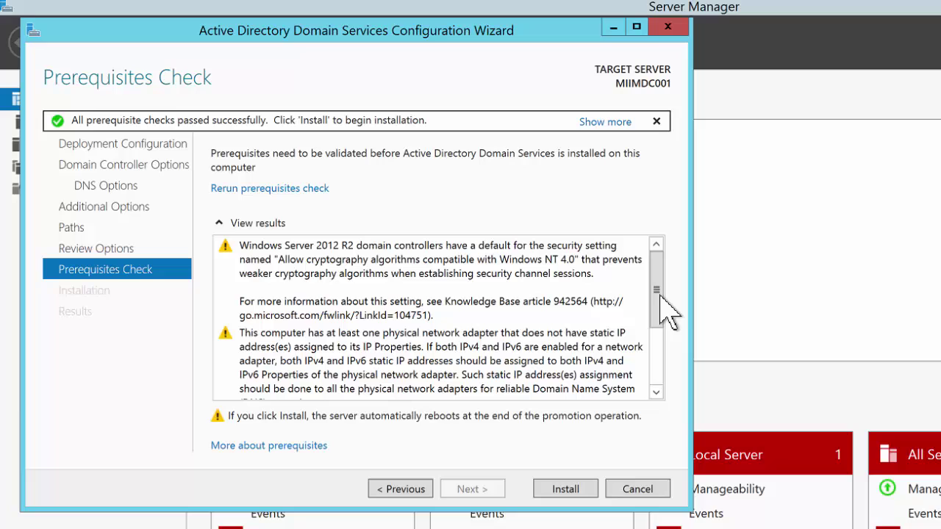
Check the prerequisite results and install AD DS to promote MIIMDC001 to domain controller
{"action": "left_click_drag", "start_coordinate": [661, 324], "coordinate": [661, 390]}
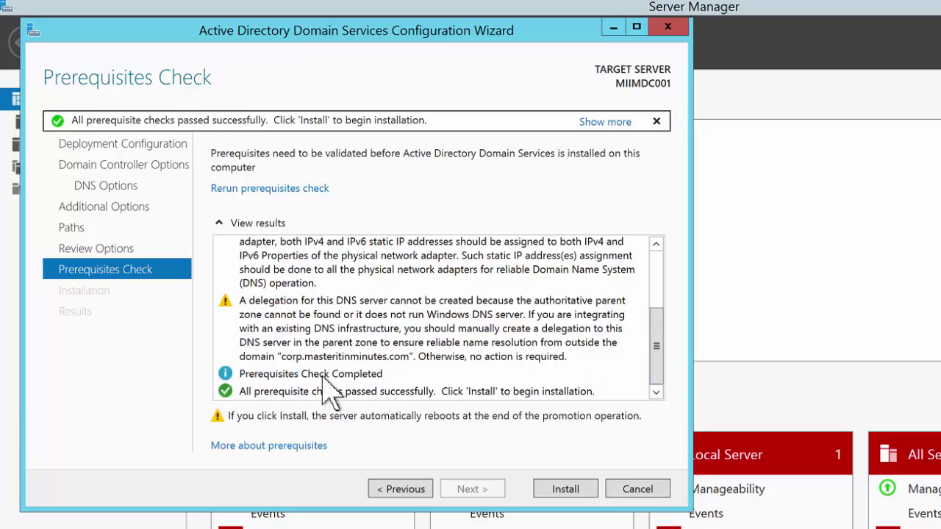
{"action": "left_click", "coordinate": [577, 492]}
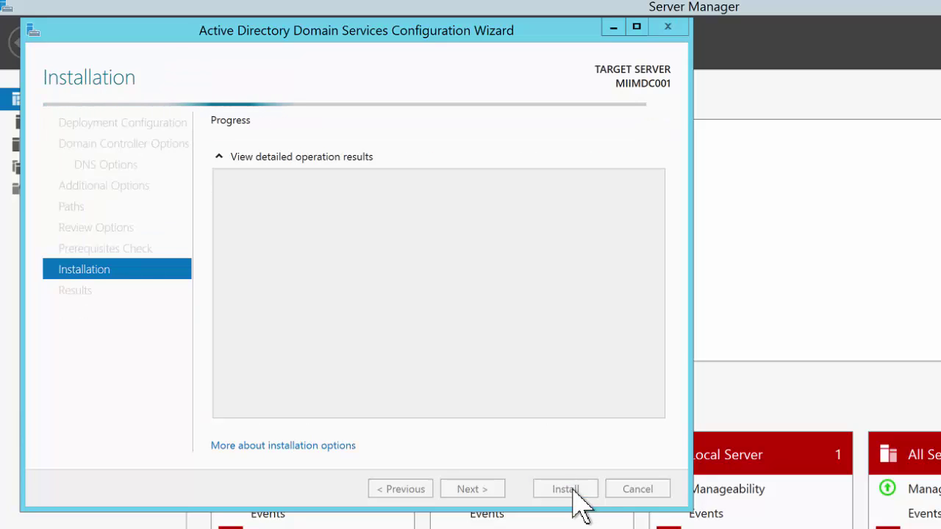